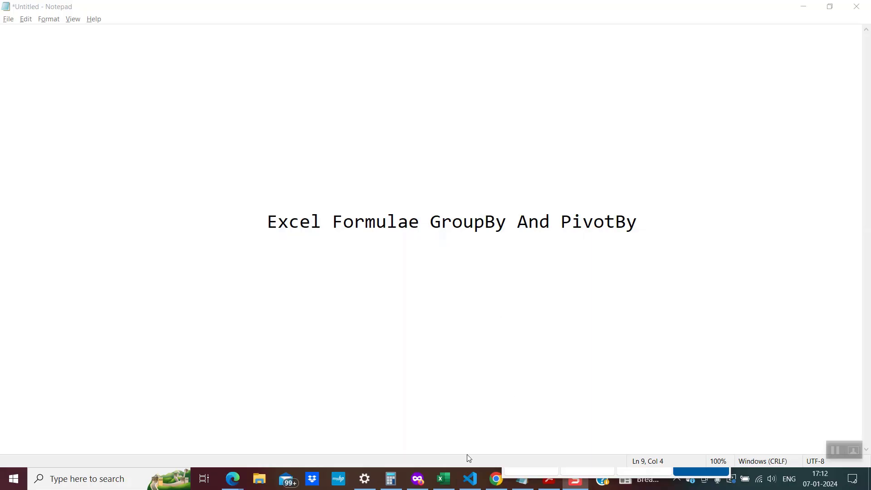
- Switch from the Notepad title note to the Data_Analysis sales workbook in Excel
{"action": "left_click", "coordinate": [444, 478]}
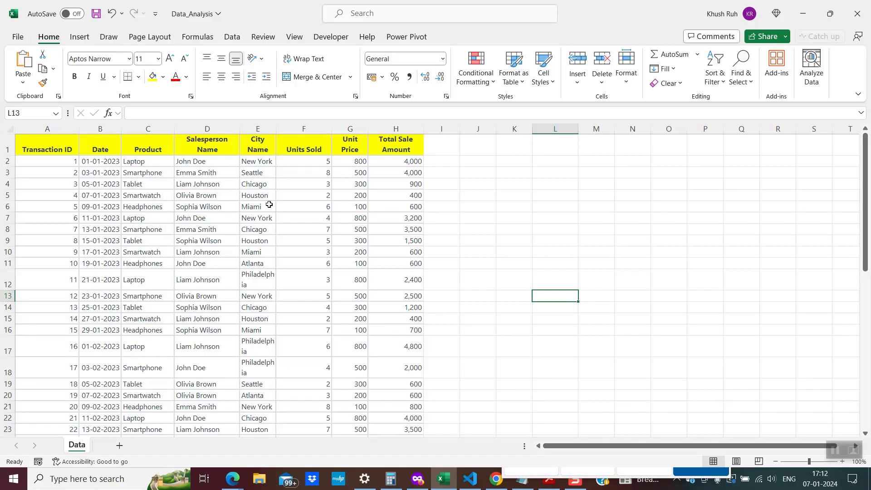
{"action": "left_click", "coordinate": [326, 172]}
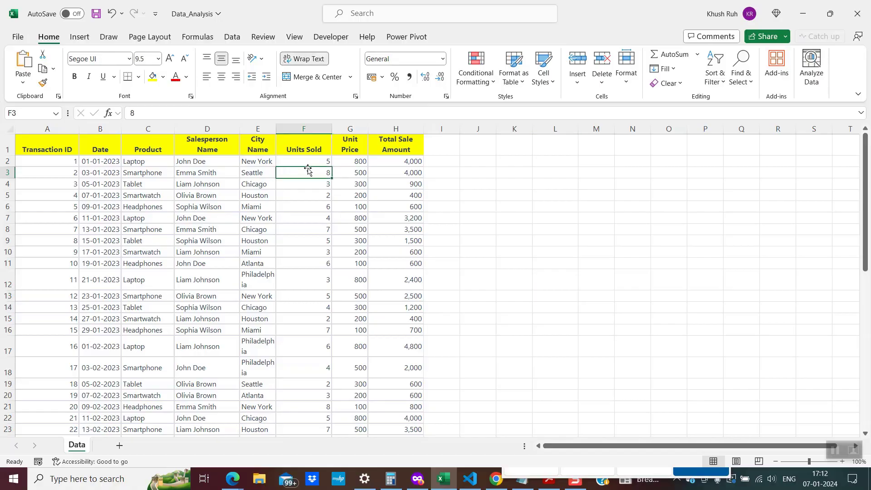
{"action": "left_click", "coordinate": [398, 174]}
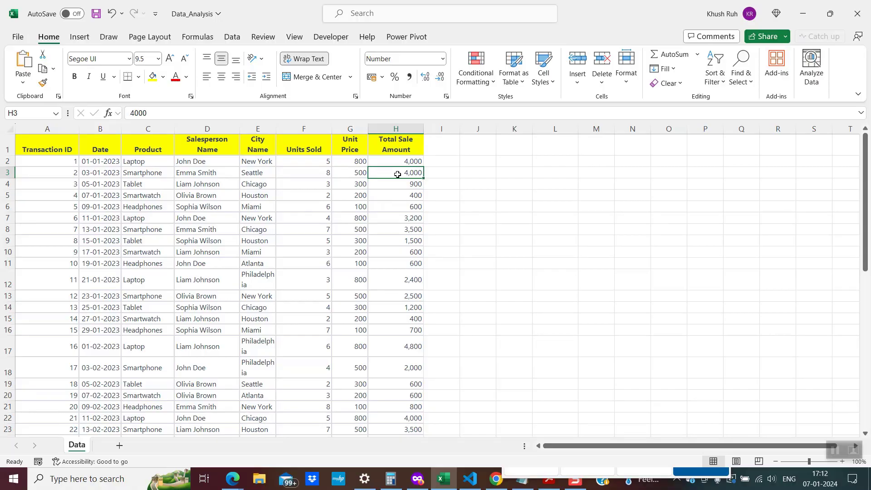
{"action": "key", "text": "Right"}
{"action": "key", "text": "Right"}
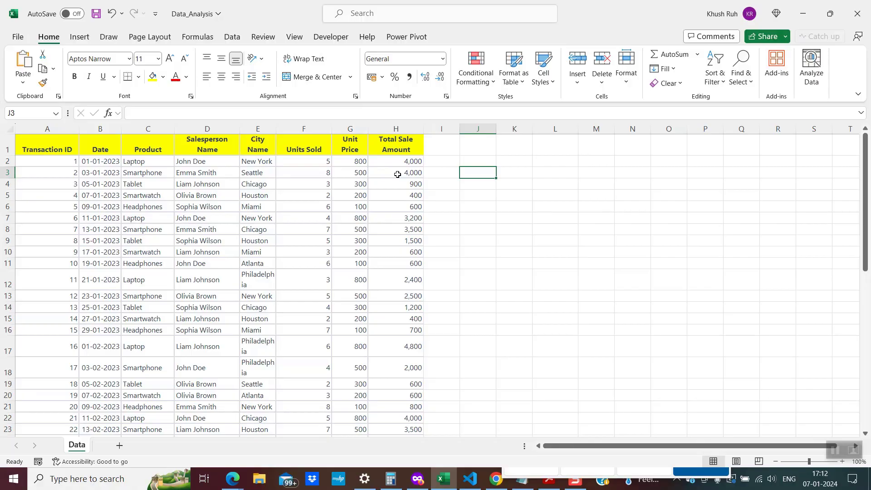
{"action": "key", "text": "Right"}
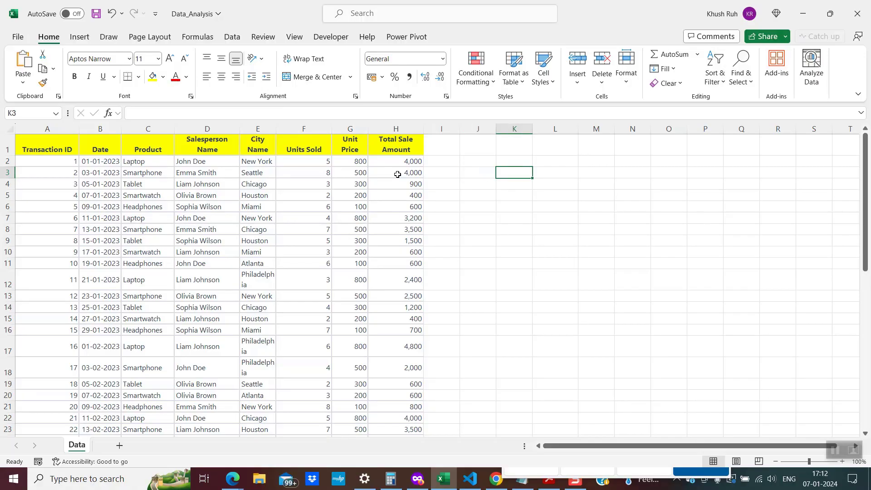
- Enter =GROUPBY(D1:D50,F1:F50,SUM) in K3 to total units sold by salesperson
{"action": "type", "text": "=gr"}
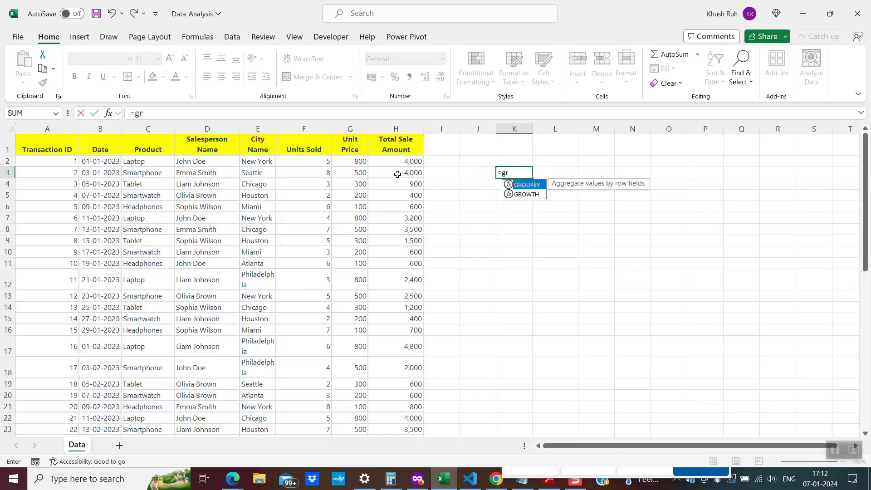
{"action": "key", "text": "Tab"}
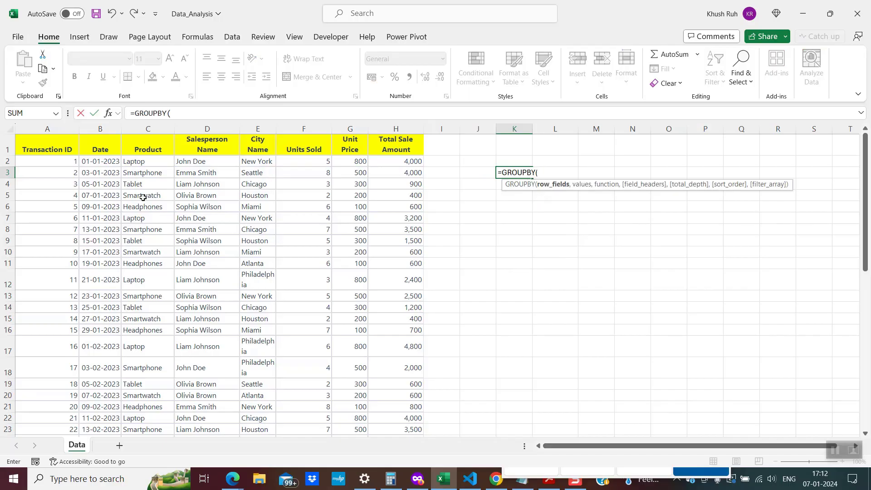
{"action": "left_click", "coordinate": [204, 146]}
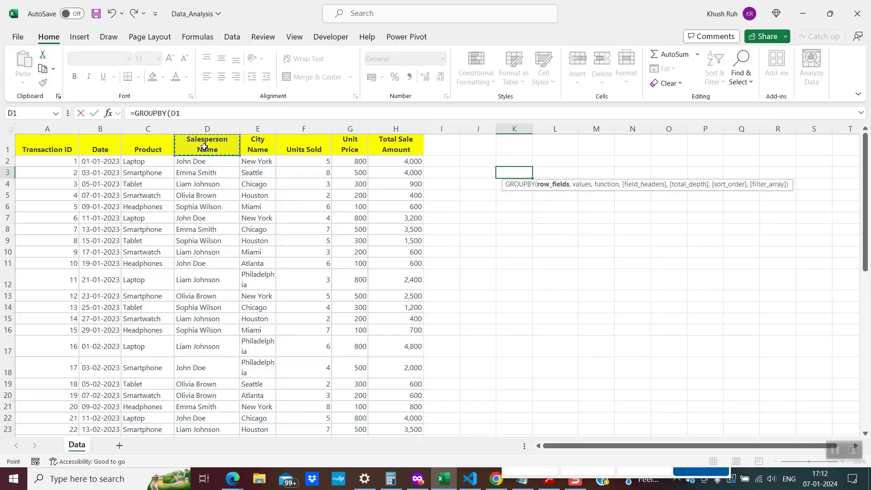
{"action": "key", "text": "ctrl+shift+Down"}
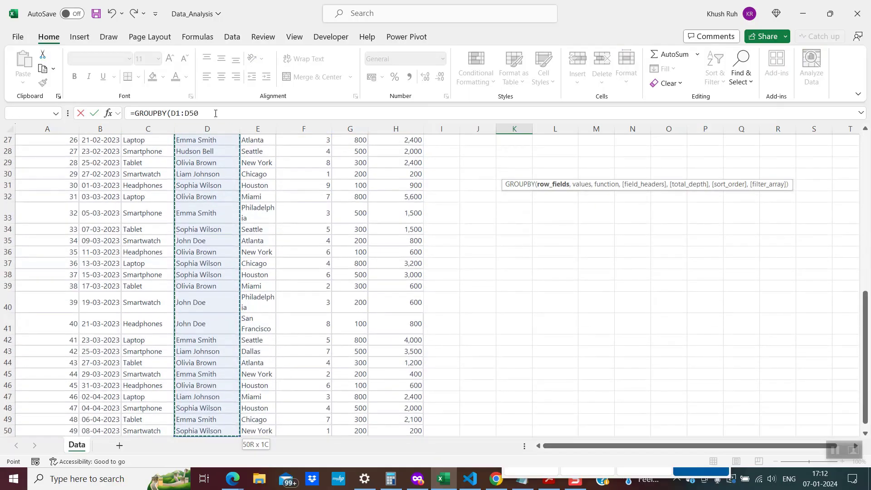
{"action": "left_click", "coordinate": [215, 113]}
{"action": "type", "text": ","}
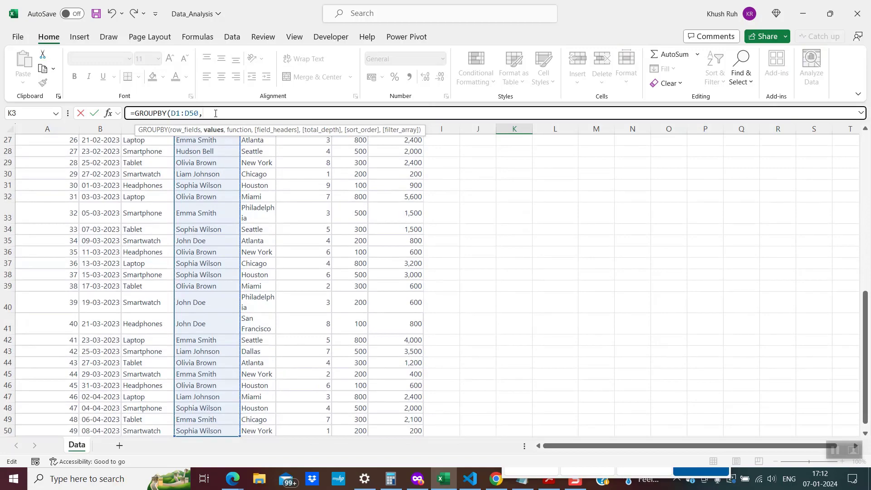
{"action": "left_click_drag", "start_coordinate": [865, 304], "coordinate": [851, 131]}
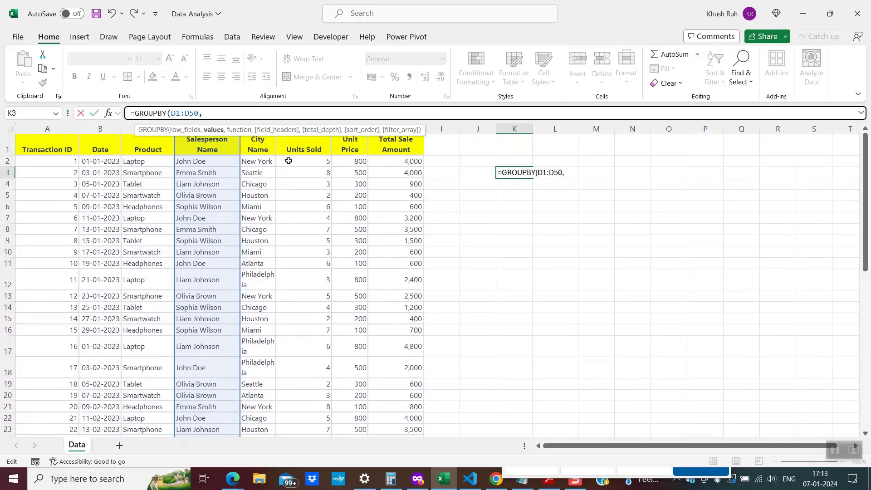
{"action": "left_click", "coordinate": [297, 148]}
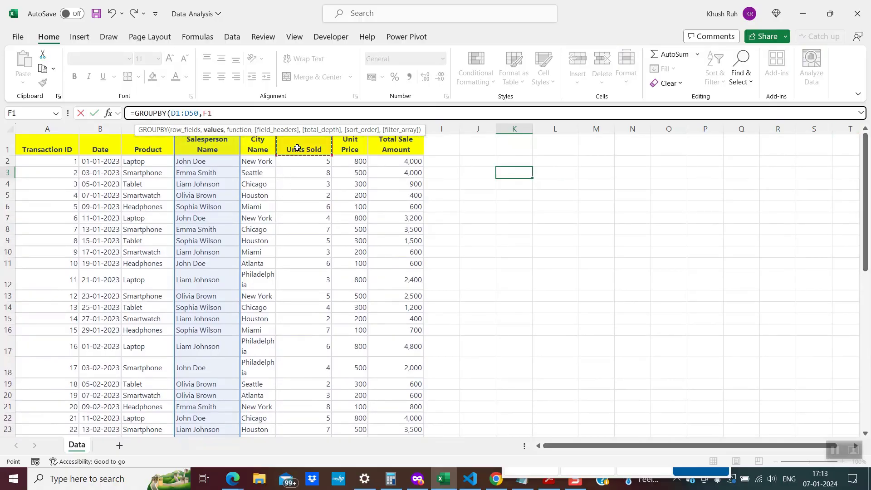
{"action": "key", "text": "ctrl+shift+Down"}
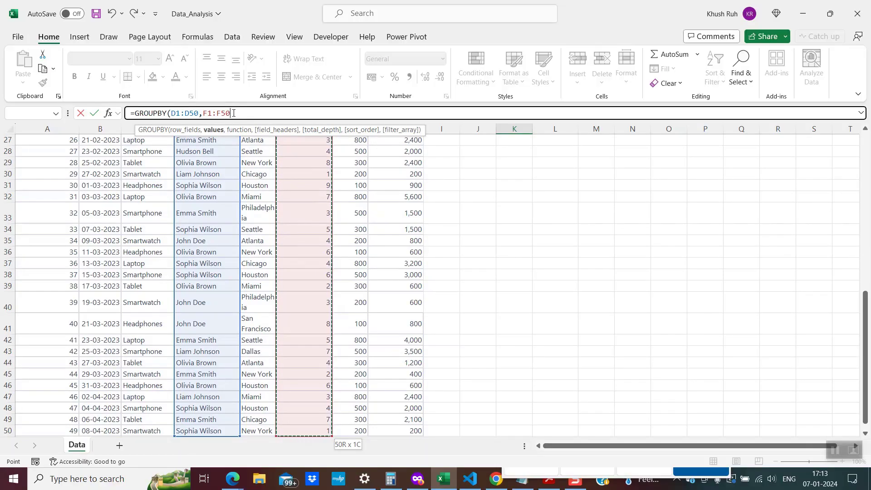
{"action": "type", "text": ","}
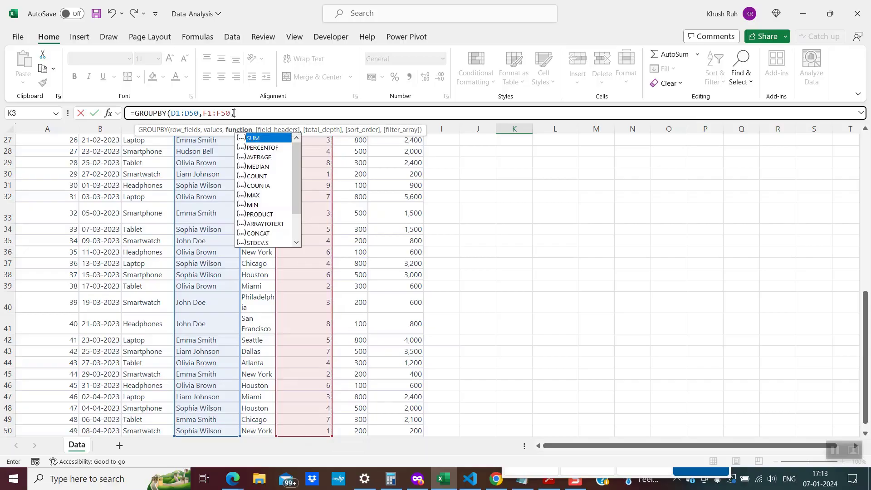
{"action": "double_click", "coordinate": [256, 138]}
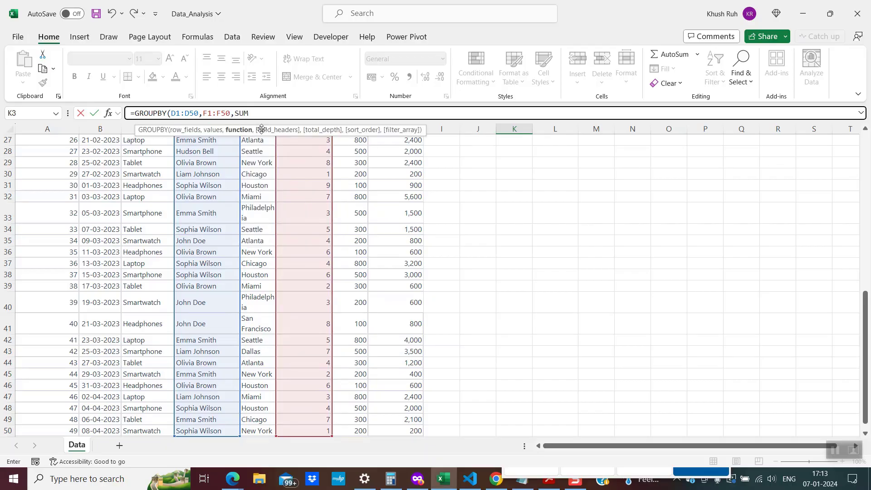
{"action": "type", "text": ")"}
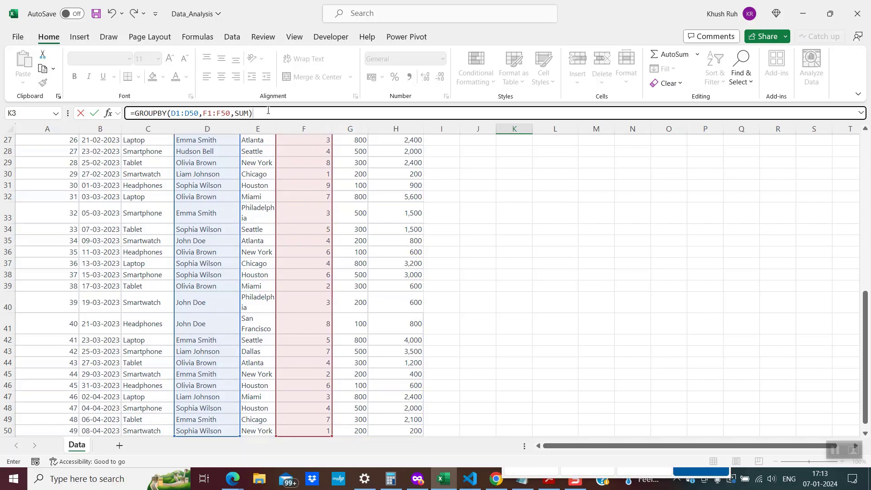
{"action": "key", "text": "Return"}
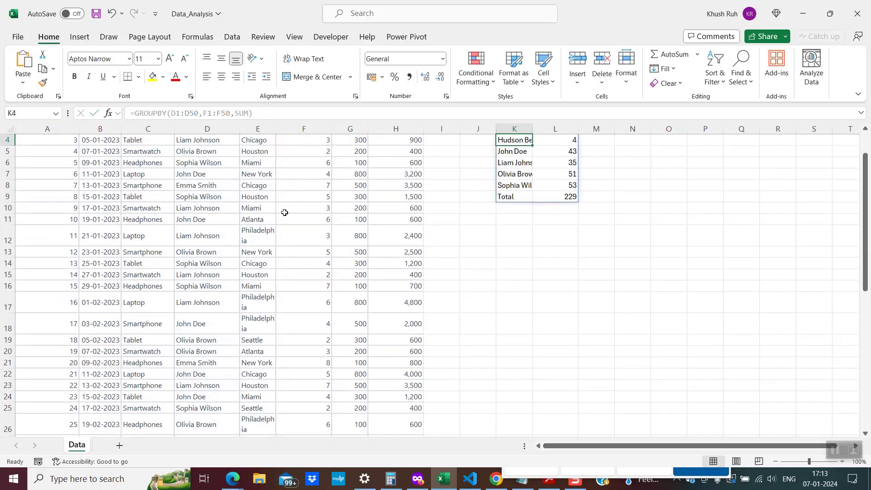
{"action": "left_click", "coordinate": [597, 211]}
{"action": "key", "text": "Up"}
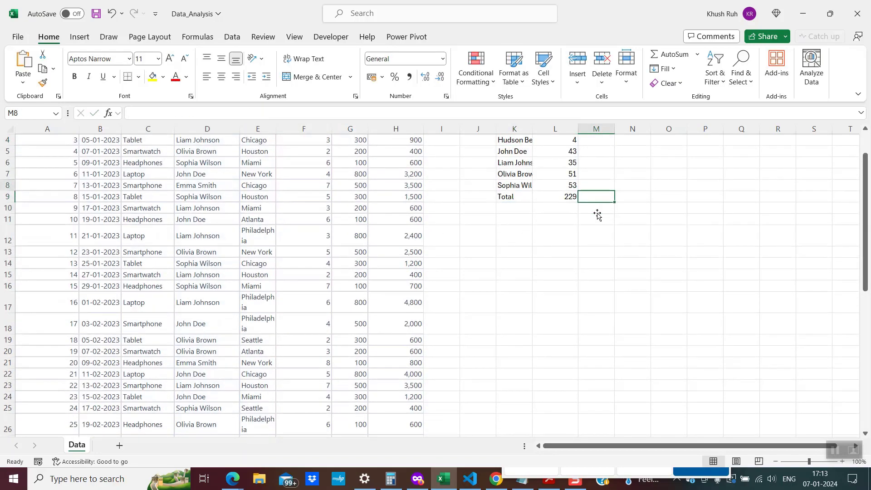
{"action": "key", "text": "ctrl+Up"}
{"action": "key", "text": "Down"}
{"action": "key", "text": "Down"}
{"action": "key", "text": "Left"}
{"action": "key", "text": "Left"}
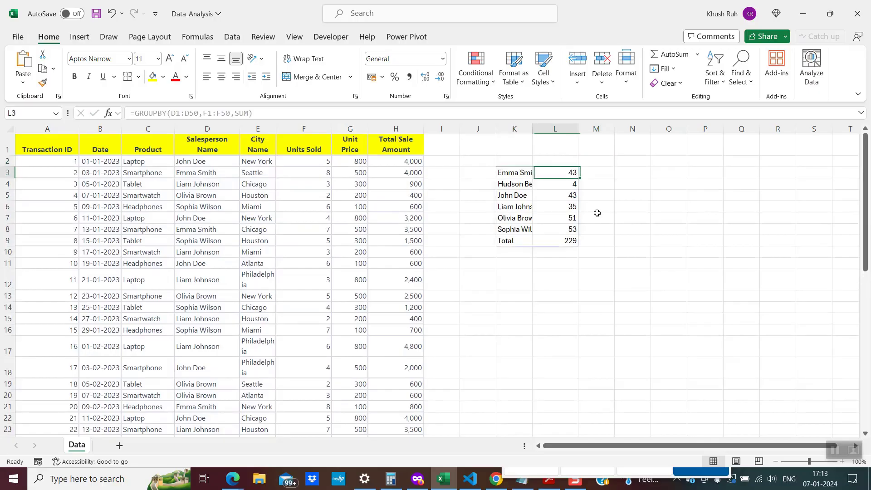
{"action": "left_click_drag", "start_coordinate": [532, 130], "coordinate": [553, 131]}
{"action": "key", "text": "Right"}
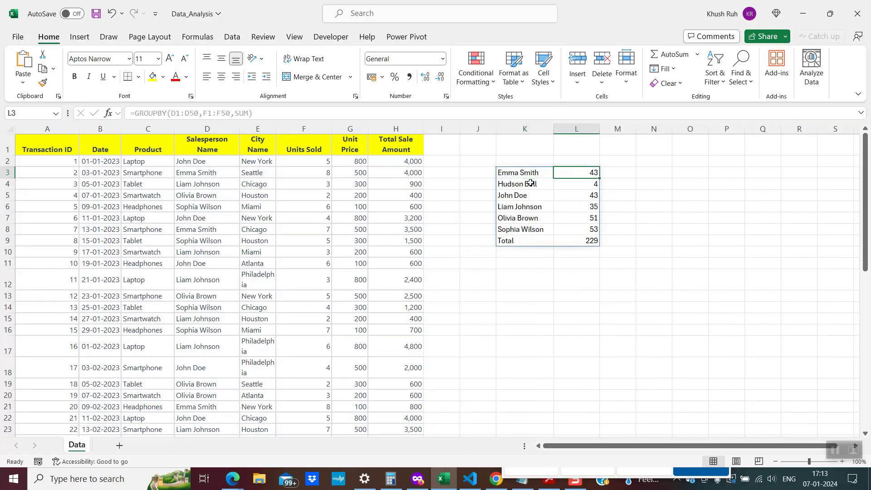
{"action": "key", "text": "Down"}
{"action": "key", "text": "Down"}
{"action": "key", "text": "Down"}
{"action": "key", "text": "Down"}
{"action": "key", "text": "Down"}
{"action": "key", "text": "Left"}
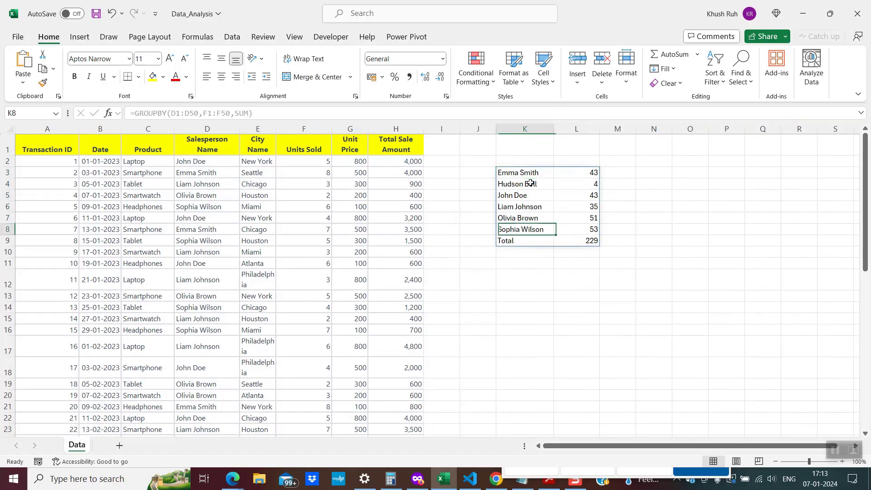
{"action": "left_click", "coordinate": [584, 242]}
{"action": "left_click", "coordinate": [312, 163]}
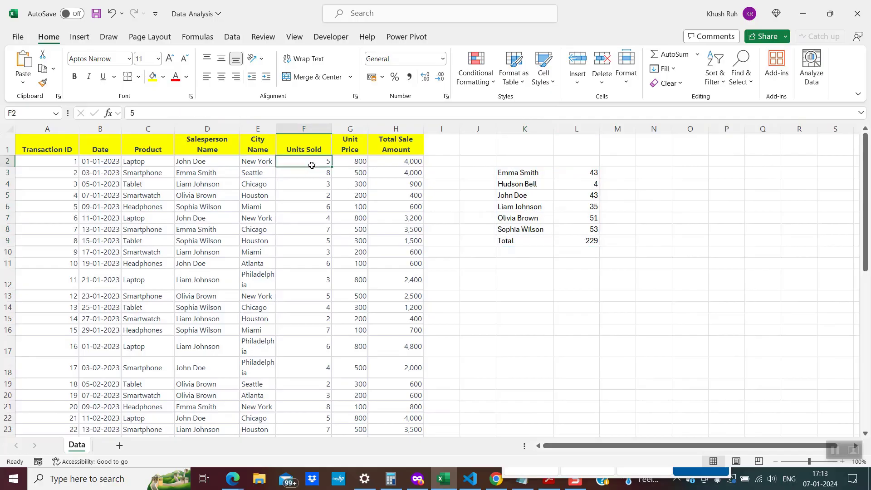
{"action": "key", "text": "ctrl+shift+Down"}
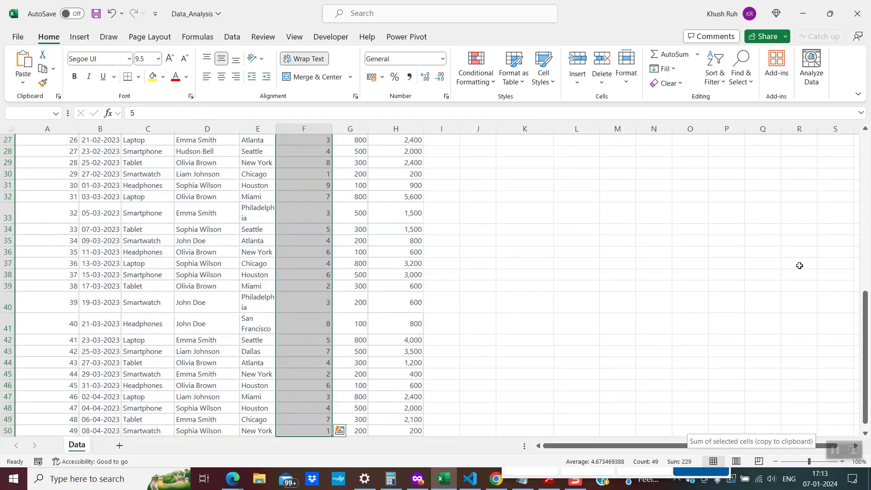
{"action": "scroll", "coordinate": [867, 152], "scroll_direction": "up", "scroll_amount": 3}
{"action": "scroll", "coordinate": [867, 152], "scroll_direction": "up", "scroll_amount": 6}
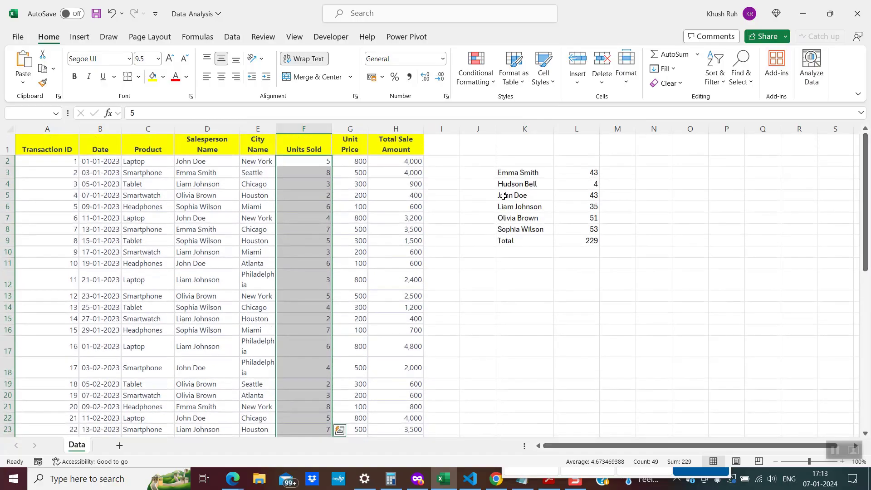
{"action": "left_click", "coordinate": [559, 173]}
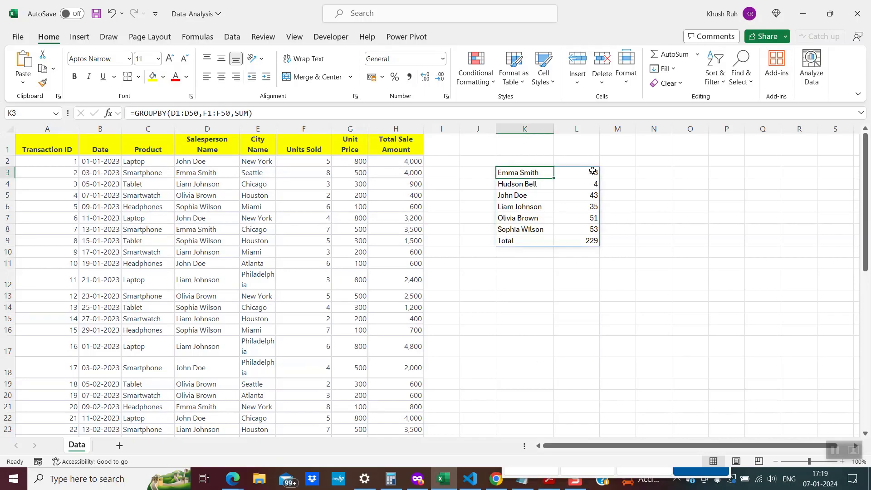
{"action": "left_click", "coordinate": [652, 173]}
- Start a GROUPBY formula in N3 grouping by Salesperson Name range D1:D50
{"action": "type", "text": "="}
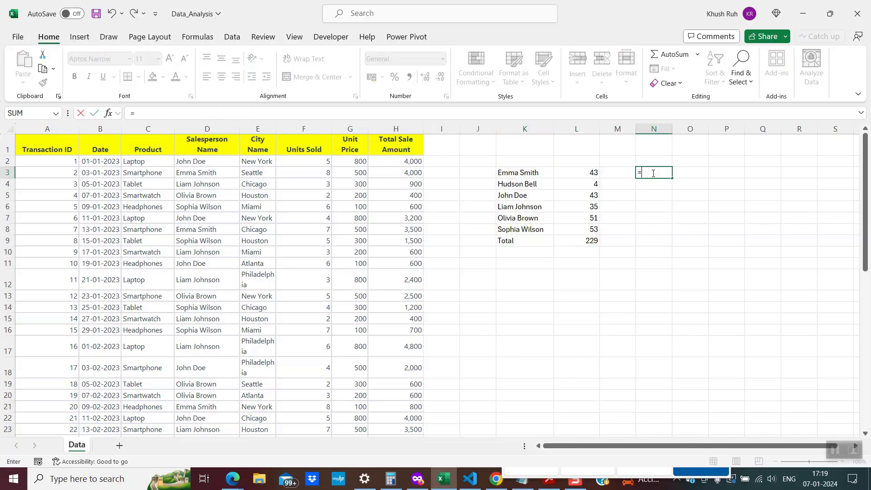
{"action": "type", "text": "gro"}
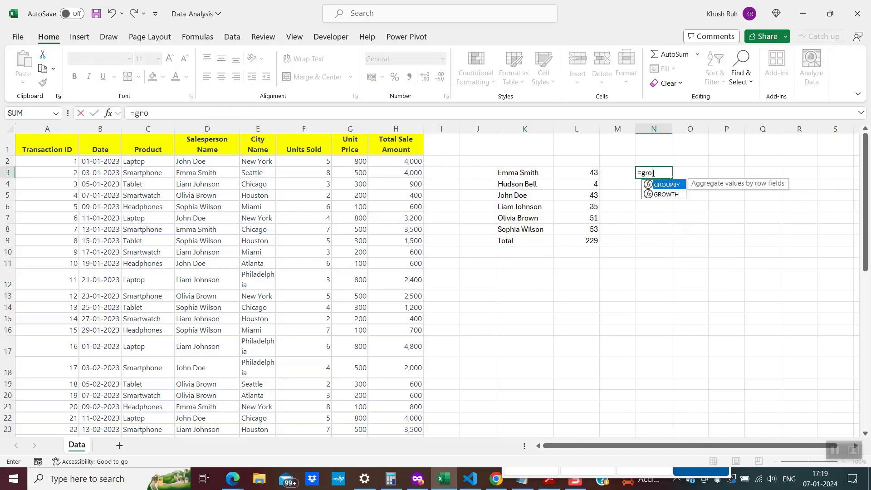
{"action": "key", "text": "Tab"}
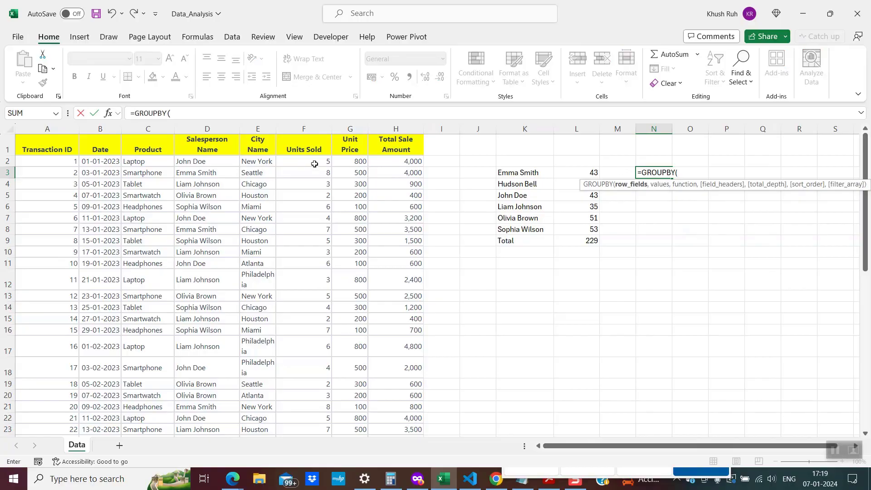
{"action": "left_click", "coordinate": [201, 153]}
{"action": "key", "text": "ctrl+shift+Down"}
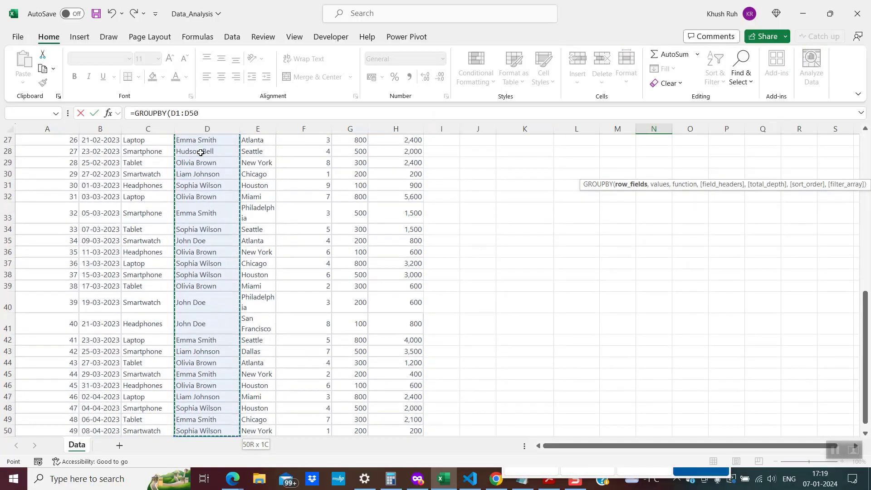
{"action": "left_click", "coordinate": [206, 114]}
{"action": "type", "text": ","}
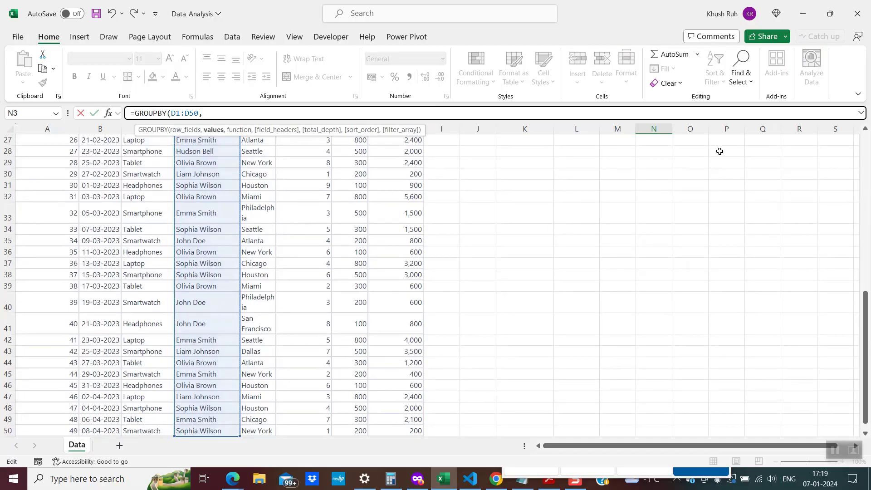
- Sum Total Sale Amount H1:H50 with SUM, completing =GROUPBY(D1:D50,H1:H50,SUM)
{"action": "left_click", "coordinate": [865, 145]}
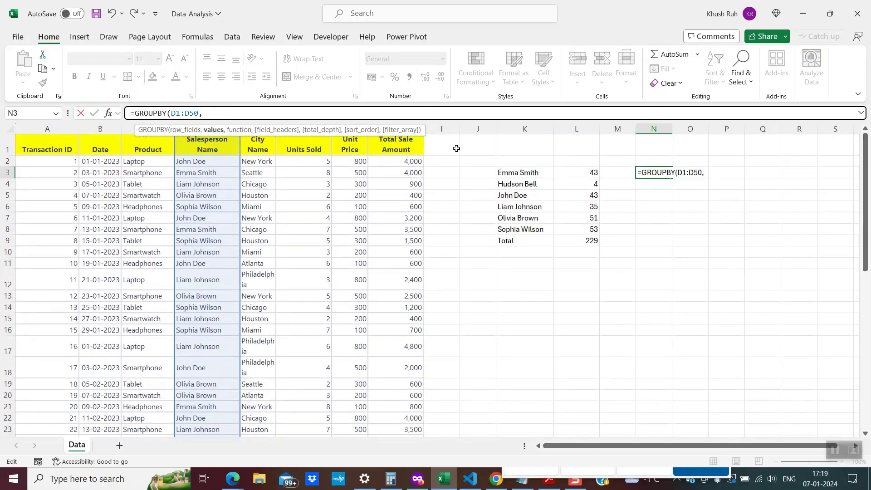
{"action": "left_click", "coordinate": [401, 150]}
{"action": "key", "text": "ctrl+shift+Down"}
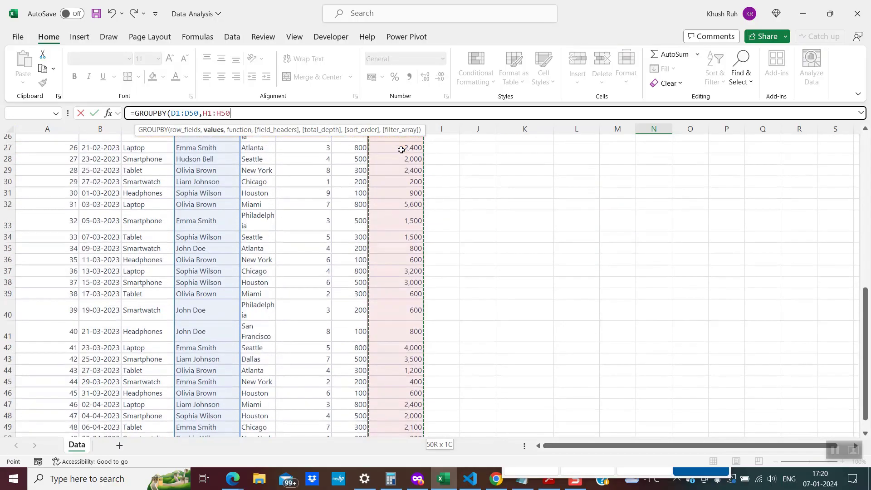
{"action": "type", "text": ","}
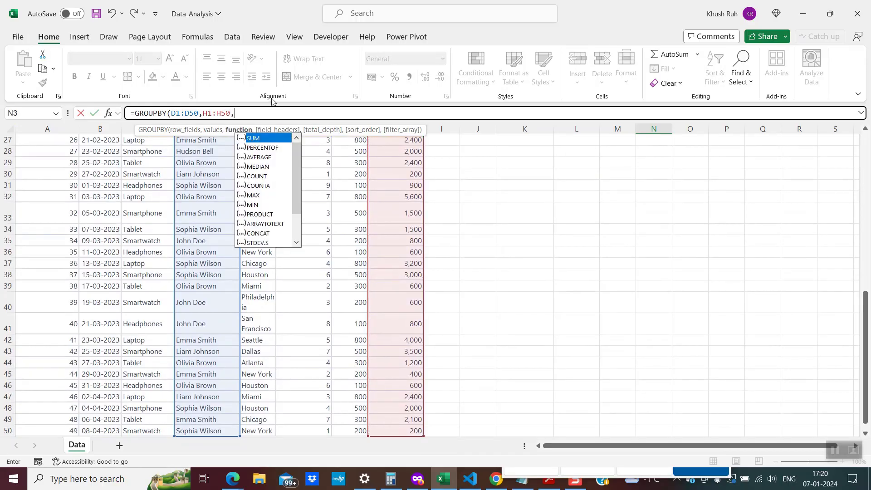
{"action": "key", "text": "Tab"}
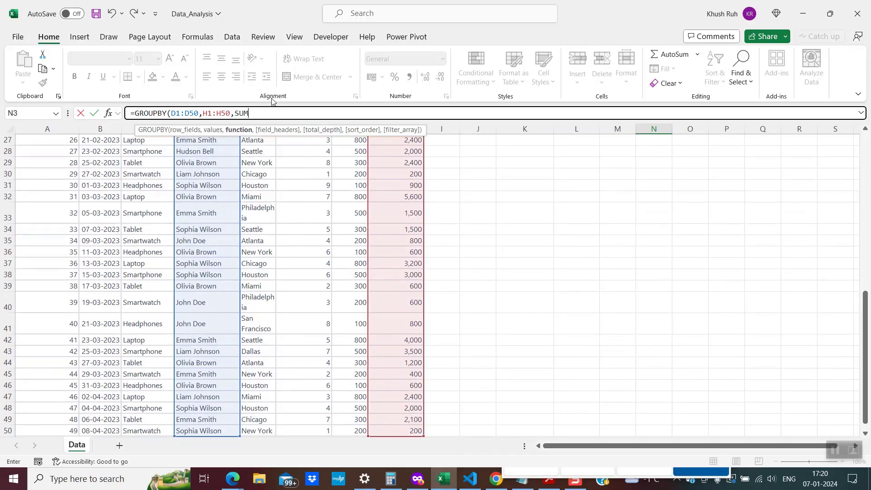
{"action": "type", "text": ")"}
{"action": "key", "text": "Return"}
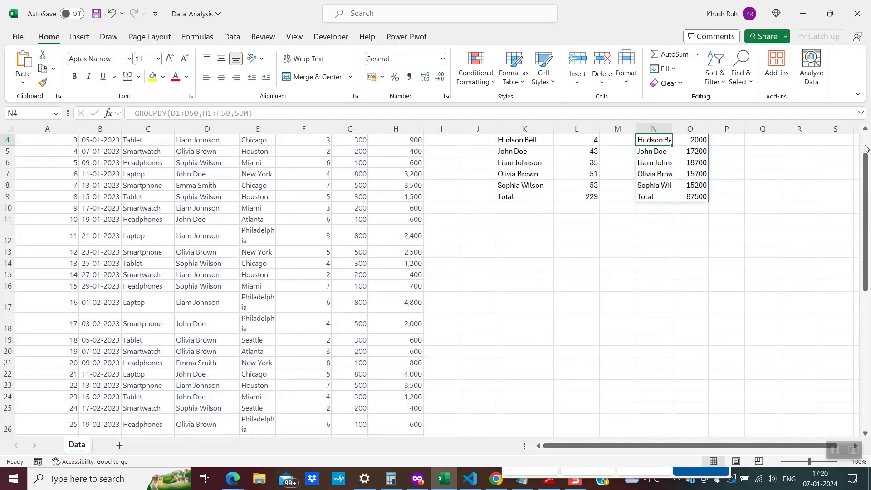
{"action": "scroll", "coordinate": [865, 150], "scroll_direction": "up", "scroll_amount": 1}
- Widen columns O and N so the summary's names and totals show in full
{"action": "left_click_drag", "start_coordinate": [709, 133], "coordinate": [741, 133]}
{"action": "left_click", "coordinate": [663, 230]}
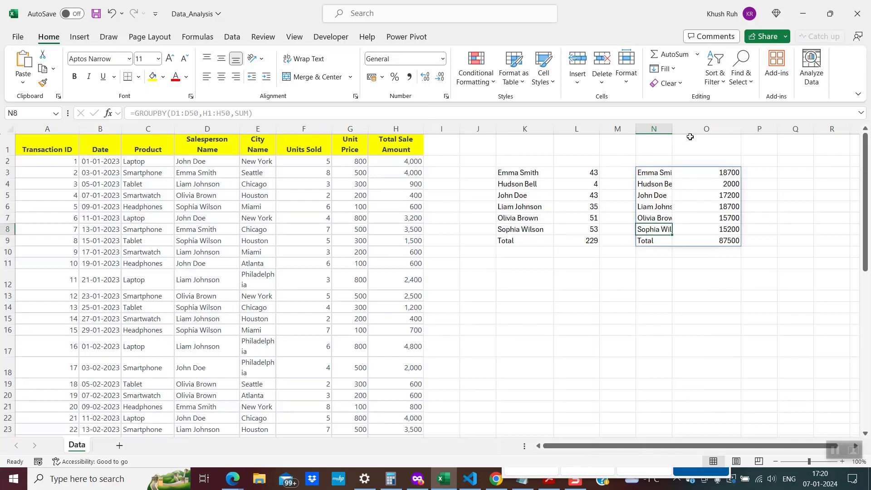
{"action": "left_click_drag", "start_coordinate": [672, 132], "coordinate": [717, 133]}
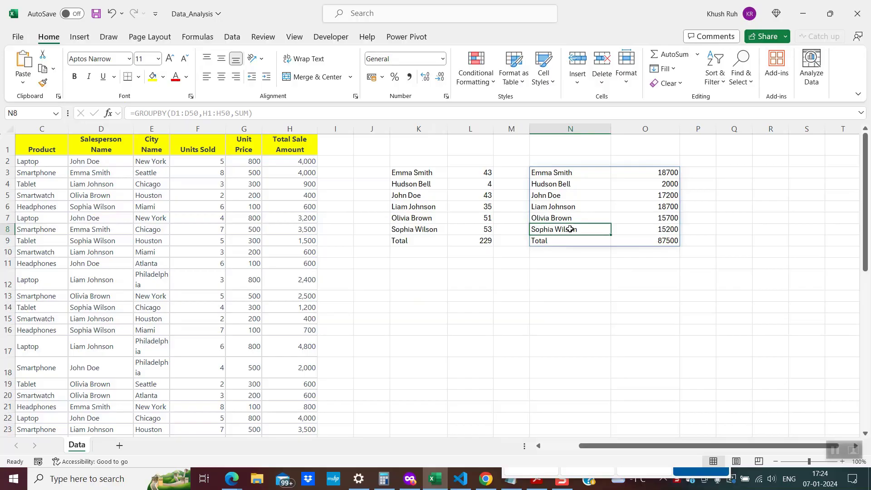
- Move back to the sales data to reveal the Date column, then select empty cell K12
{"action": "left_click", "coordinate": [162, 210]}
{"action": "key", "text": "Left"}
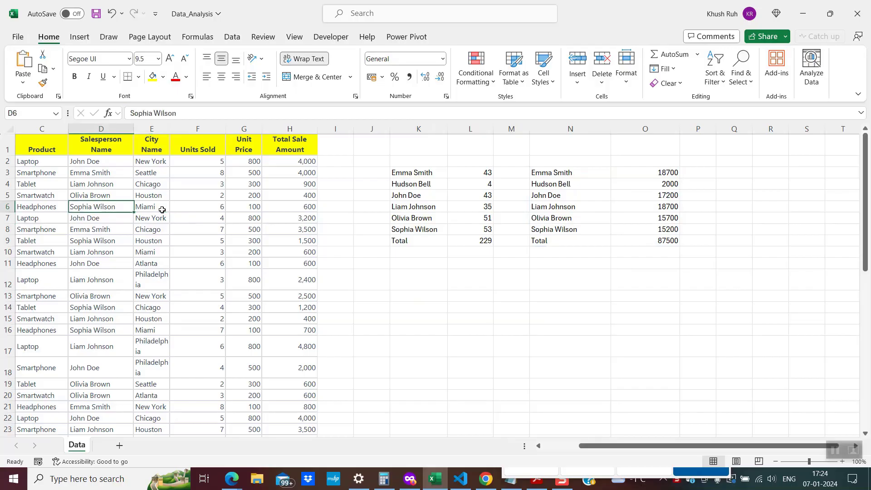
{"action": "key", "text": "Left"}
{"action": "key", "text": "Left"}
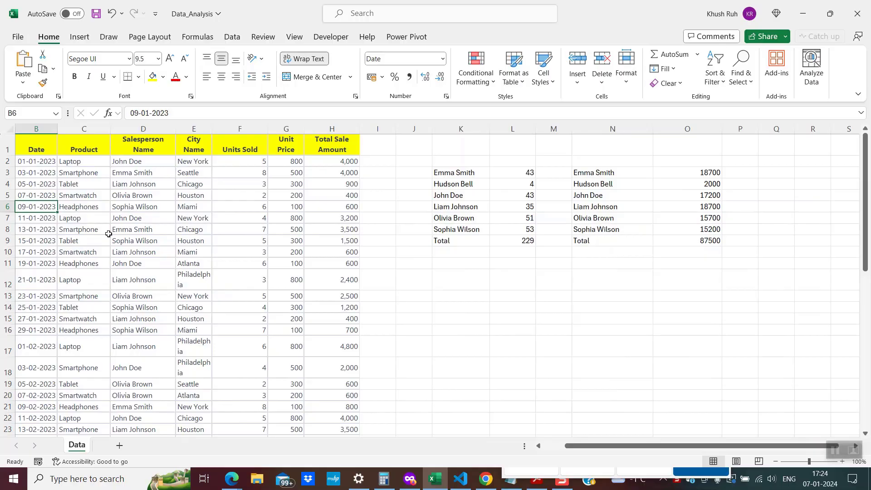
{"action": "left_click", "coordinate": [448, 282]}
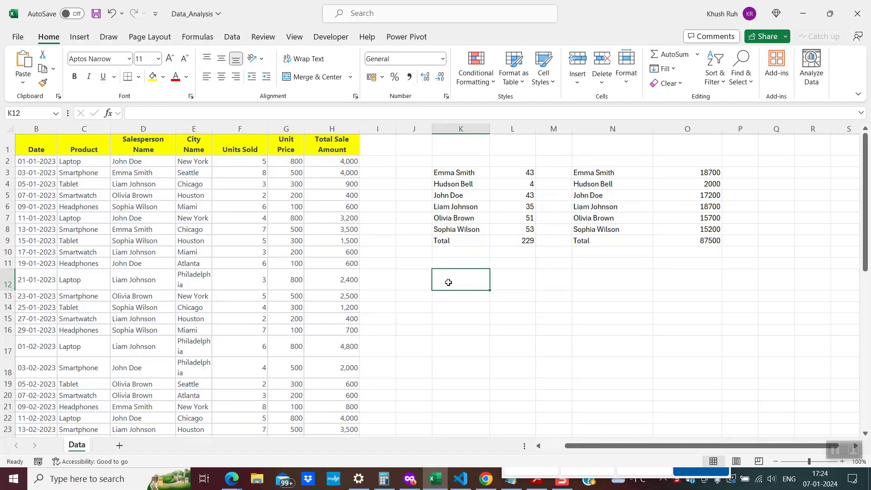
- Start a PIVOTBY formula in K12 with Salesperson Name D1:D50 as row fields
{"action": "type", "text": "=piv"}
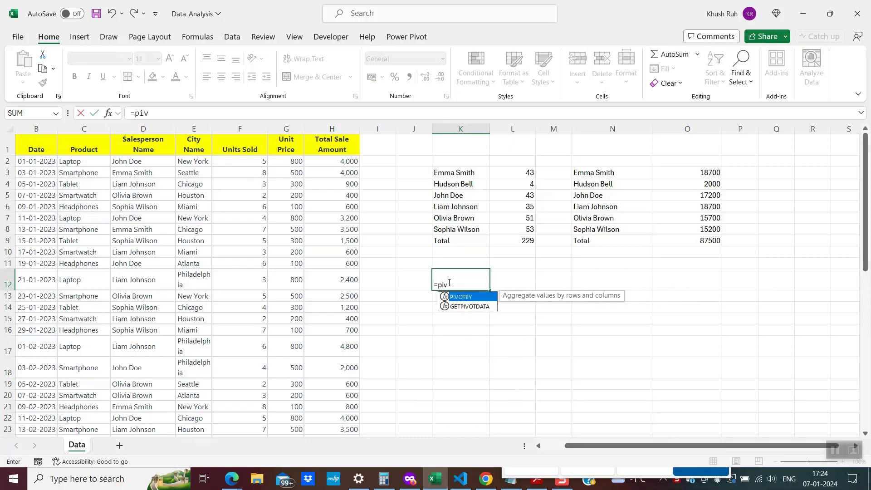
{"action": "key", "text": "Tab"}
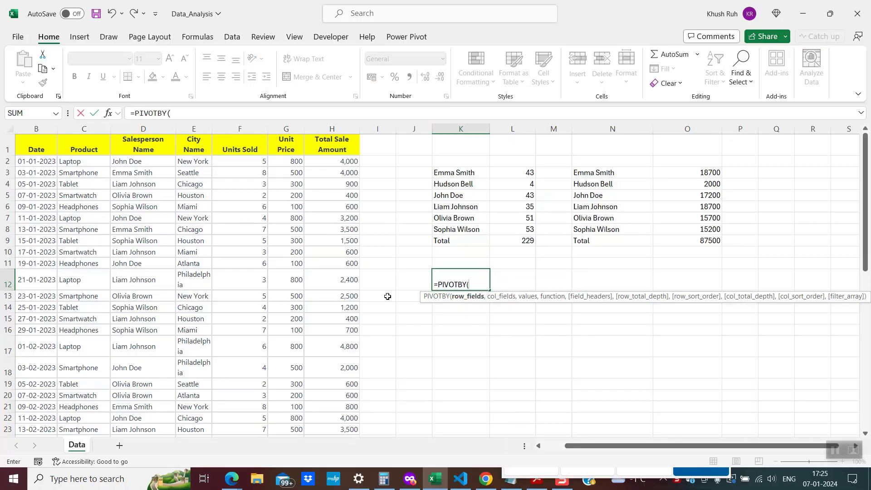
{"action": "left_click", "coordinate": [147, 143]}
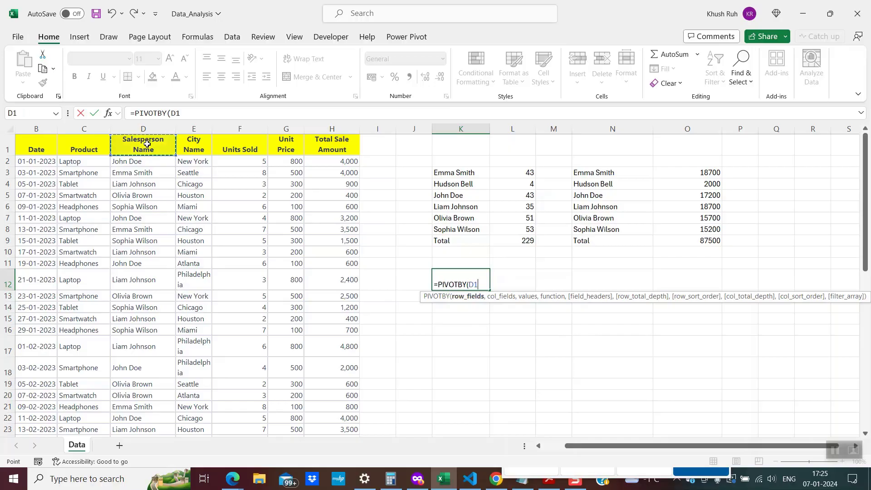
{"action": "key", "text": "ctrl+shift+Down"}
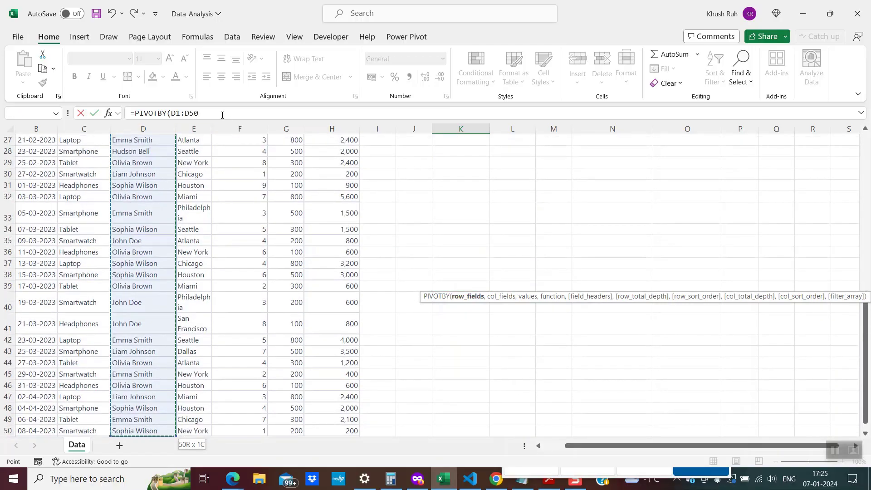
{"action": "left_click", "coordinate": [222, 114]}
{"action": "type", "text": ","}
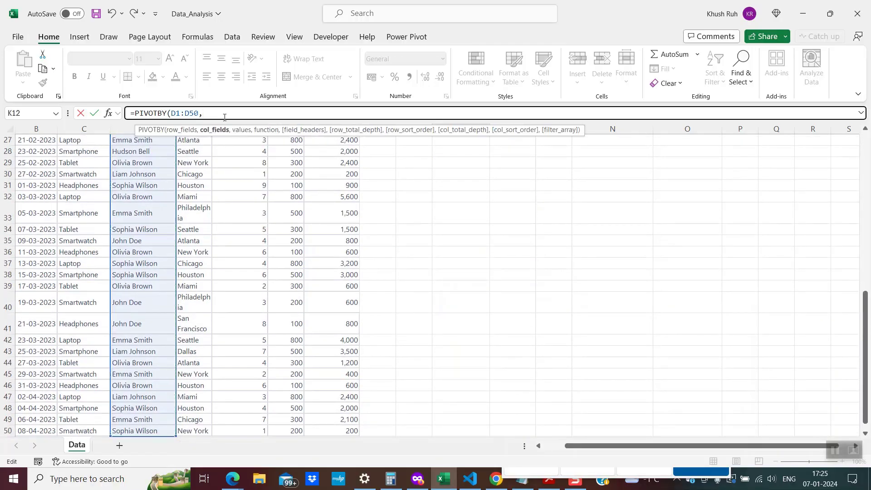
{"action": "left_click", "coordinate": [866, 144]}
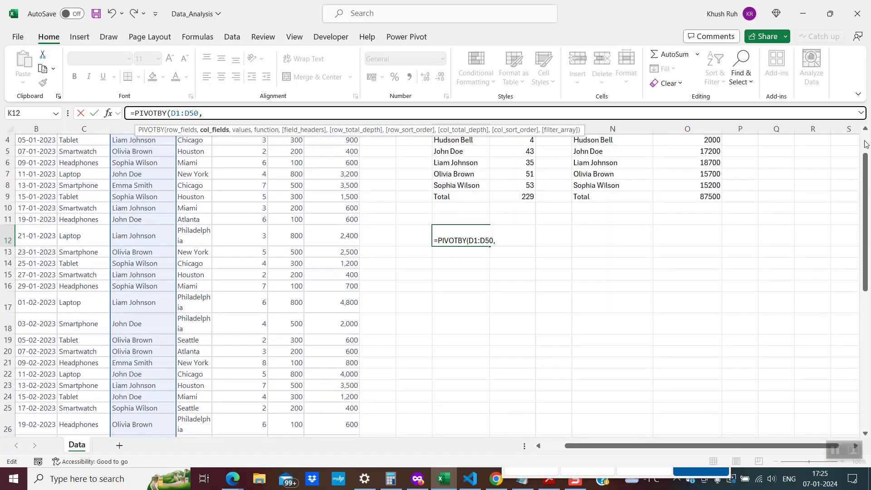
{"action": "left_click", "coordinate": [866, 144]}
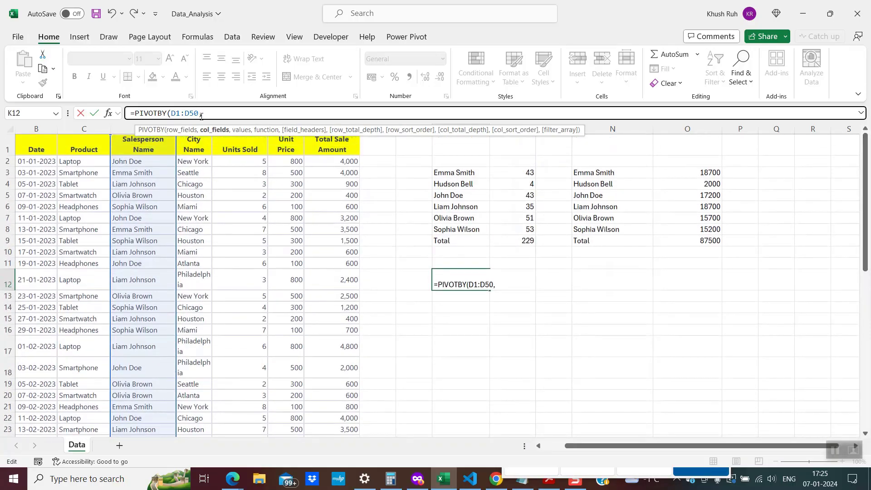
- Add the Product column C1:C50 as the pivot's column fields
{"action": "left_click", "coordinate": [86, 150]}
{"action": "key", "text": "ctrl+shift+Down"}
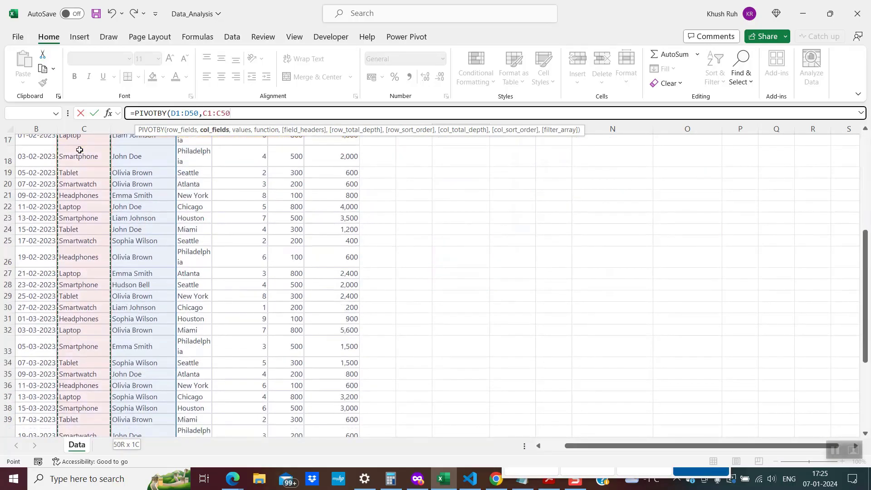
{"action": "type", "text": ","}
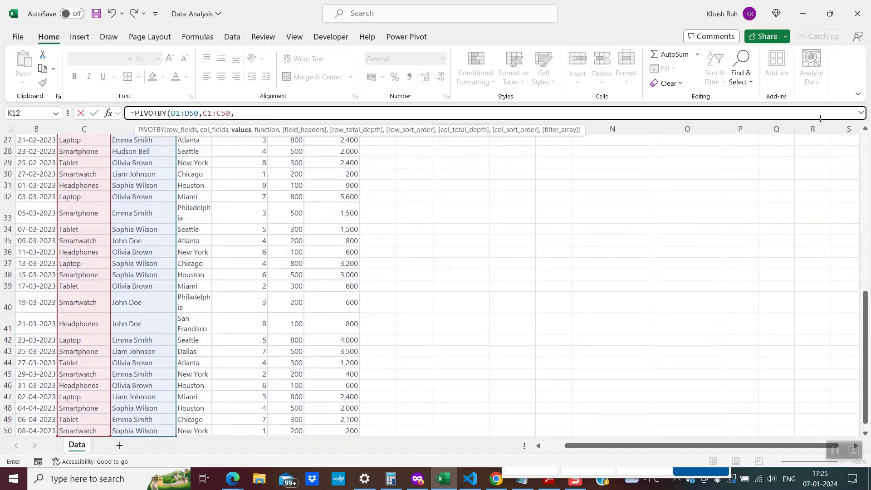
{"action": "left_click", "coordinate": [864, 150]}
{"action": "left_click", "coordinate": [865, 151]}
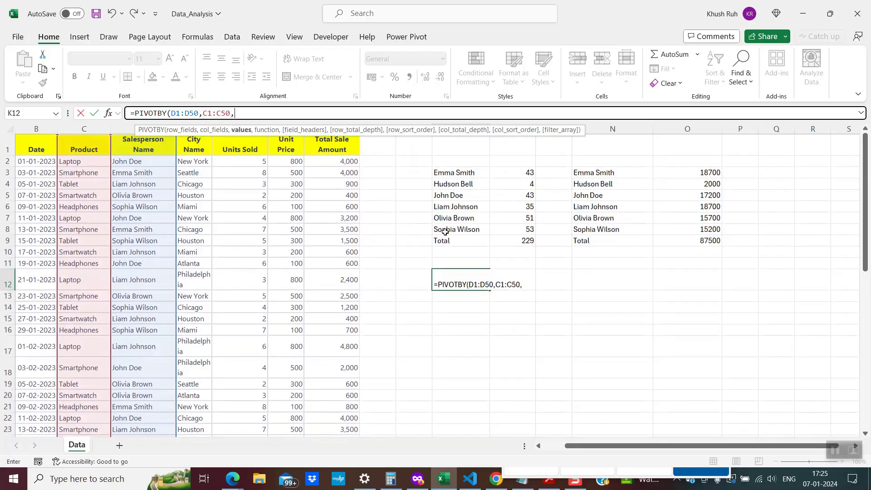
- Summarise Units Sold F1:F50 with SUM, completing =PIVOTBY(D1:D50,C1:C50,F1:F50,SUM)
{"action": "left_click", "coordinate": [242, 148]}
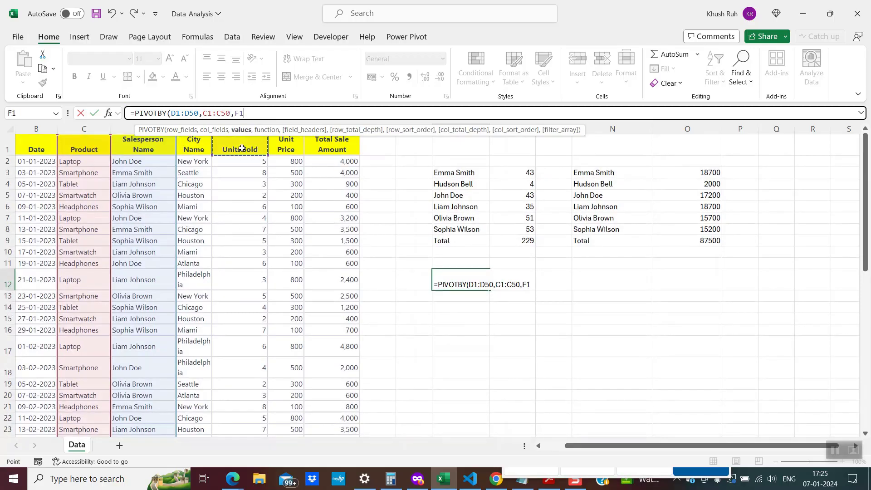
{"action": "key", "text": "ctrl+shift+Down"}
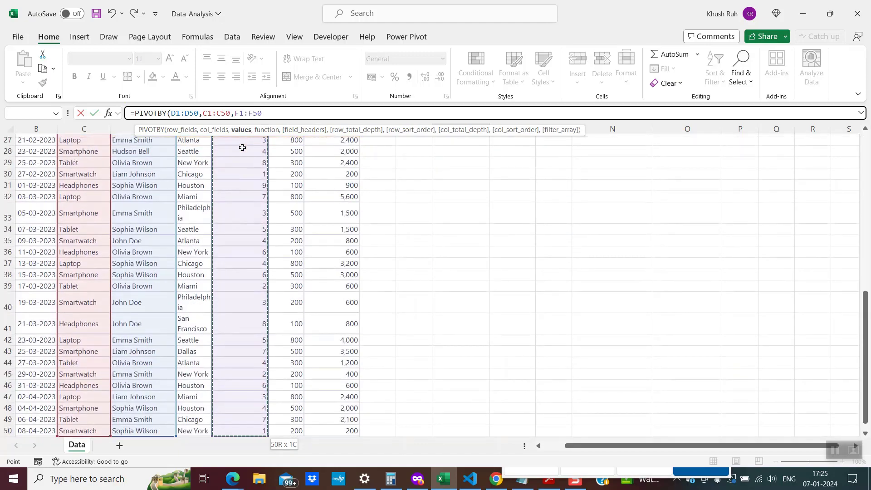
{"action": "type", "text": ","}
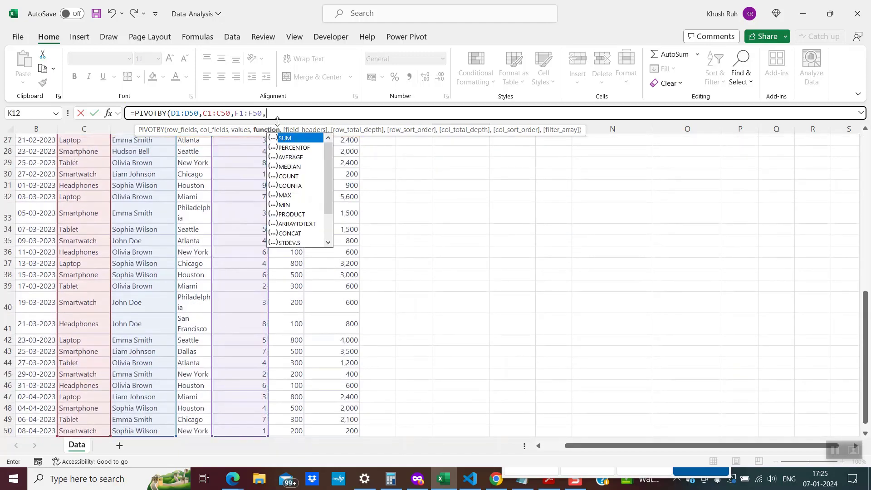
{"action": "key", "text": "Tab"}
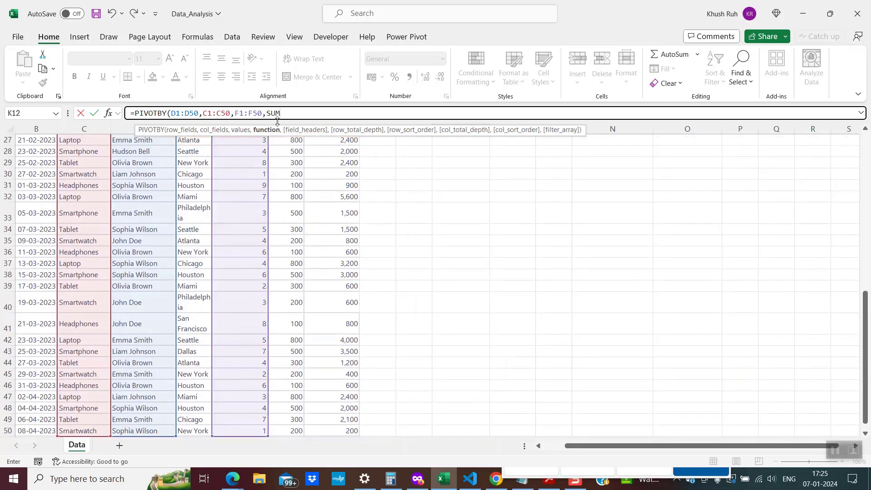
{"action": "type", "text": ")"}
{"action": "key", "text": "Return"}
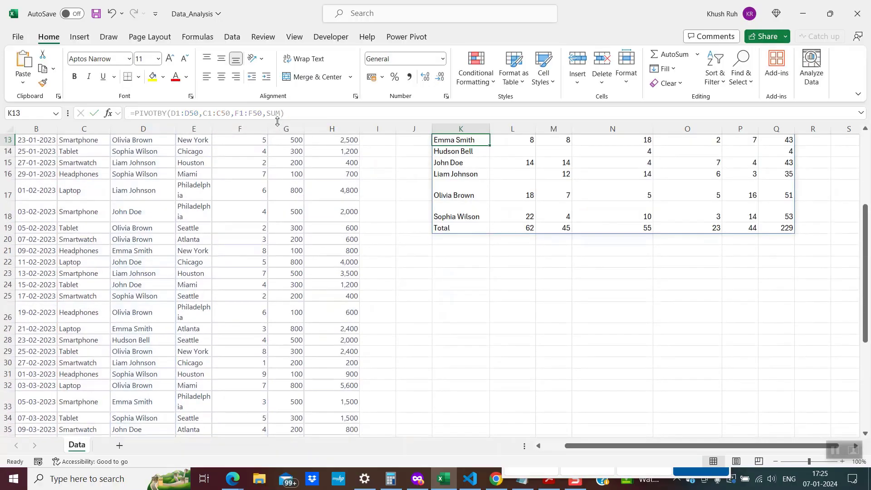
{"action": "left_click", "coordinate": [520, 278]}
{"action": "key", "text": "Up"}
{"action": "key", "text": "Up"}
{"action": "key", "text": "Up"}
{"action": "key", "text": "Up"}
{"action": "key", "text": "Up"}
{"action": "key", "text": "Up"}
{"action": "key", "text": "Up"}
{"action": "key", "text": "Up"}
{"action": "key", "text": "Up"}
{"action": "key", "text": "Up"}
{"action": "key", "text": "Up"}
{"action": "key", "text": "Up"}
{"action": "key", "text": "Up"}
{"action": "key", "text": "Up"}
{"action": "key", "text": "Up"}
{"action": "key", "text": "Up"}
{"action": "key", "text": "Up"}
{"action": "key", "text": "Up"}
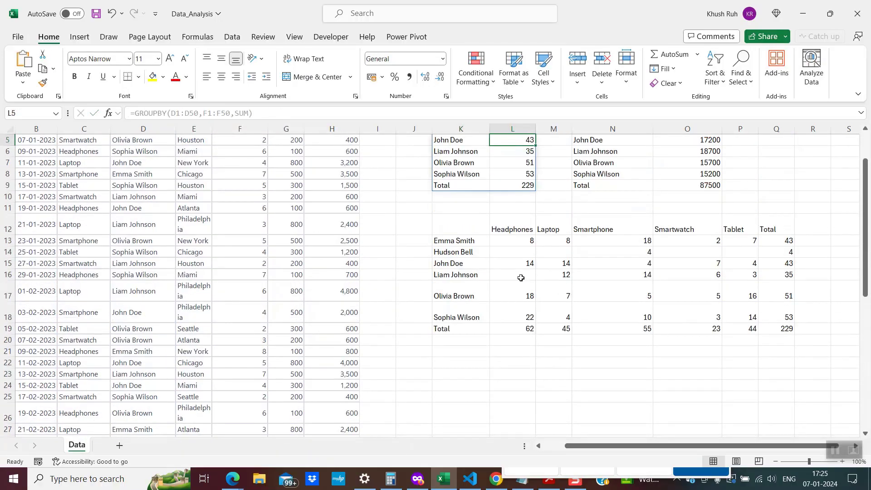
{"action": "left_click", "coordinate": [451, 246]}
{"action": "key", "text": "shift+Down"}
{"action": "key", "text": "shift+Down"}
{"action": "key", "text": "shift+Down"}
{"action": "key", "text": "shift+Down"}
{"action": "key", "text": "shift+Down"}
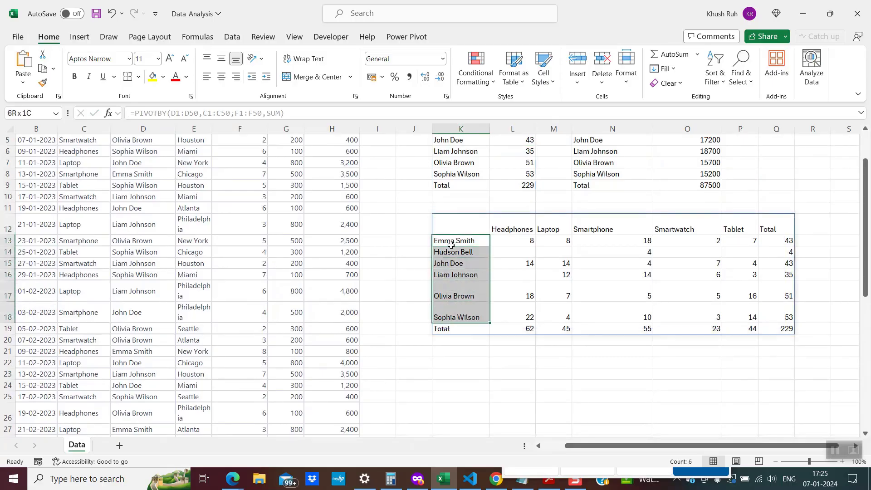
{"action": "left_click", "coordinate": [513, 228]}
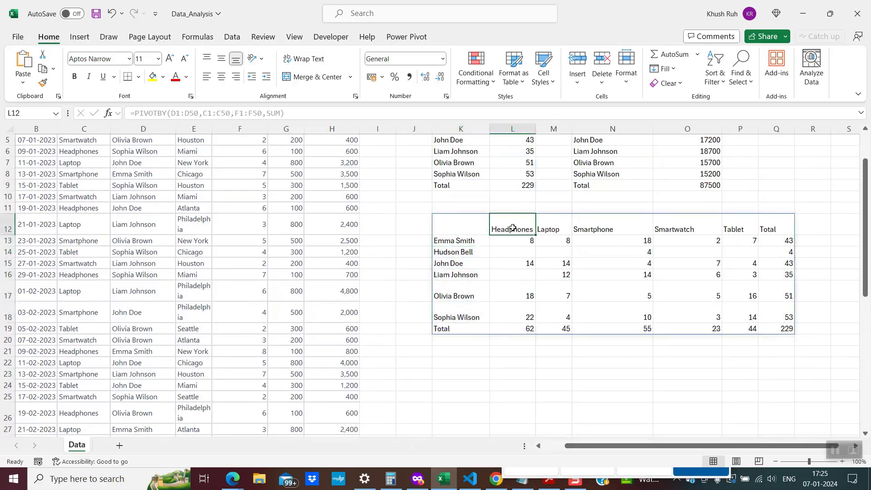
{"action": "key", "text": "shift+Right"}
{"action": "key", "text": "shift+Right"}
{"action": "key", "text": "shift+Right"}
{"action": "key", "text": "shift+Right"}
{"action": "key", "text": "shift+Right"}
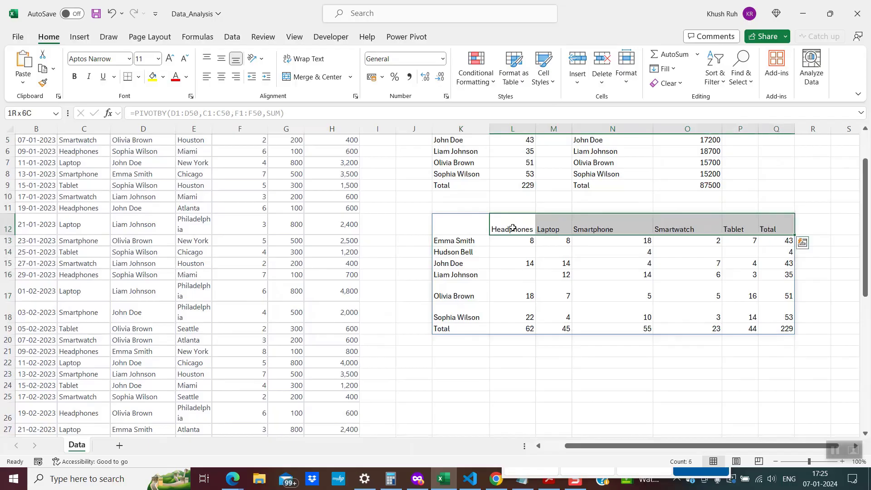
{"action": "left_click", "coordinate": [559, 294]}
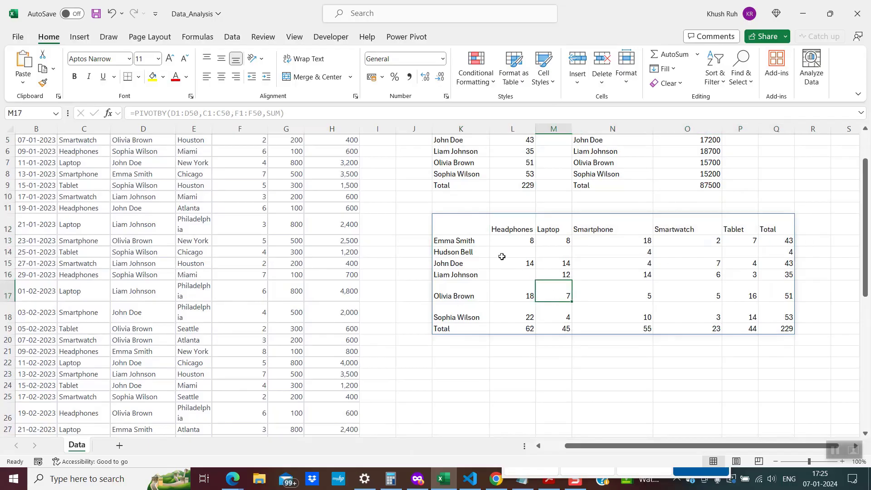
{"action": "left_click", "coordinate": [469, 231]}
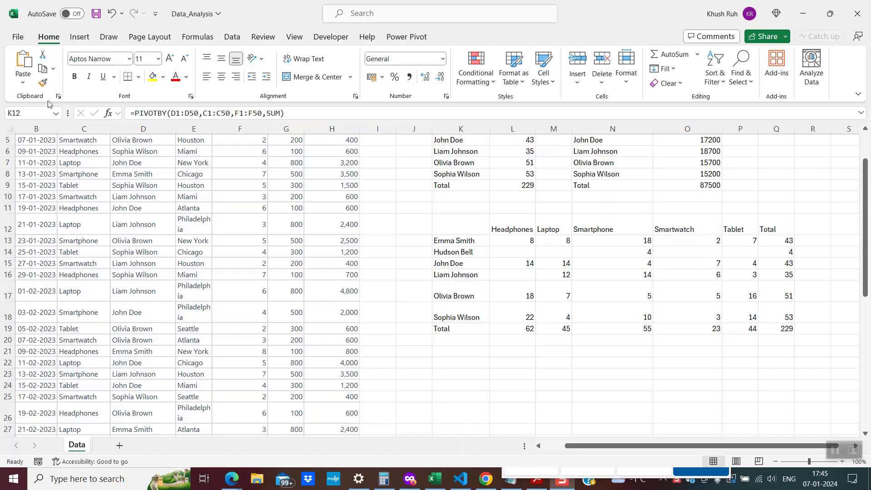
- Show the File > Account page with Microsoft 365 Beta Channel Version 2401 and check the Insider options
{"action": "left_click", "coordinate": [18, 38]}
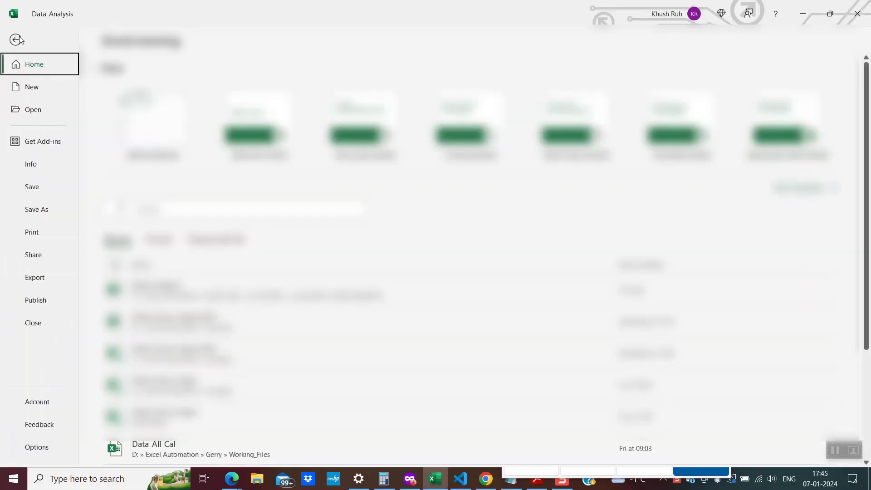
{"action": "left_click", "coordinate": [35, 405]}
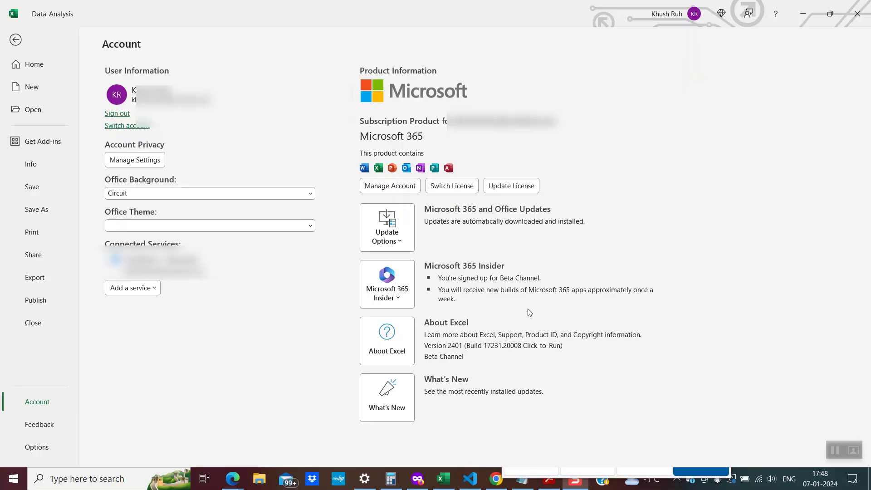
{"action": "left_click", "coordinate": [400, 301]}
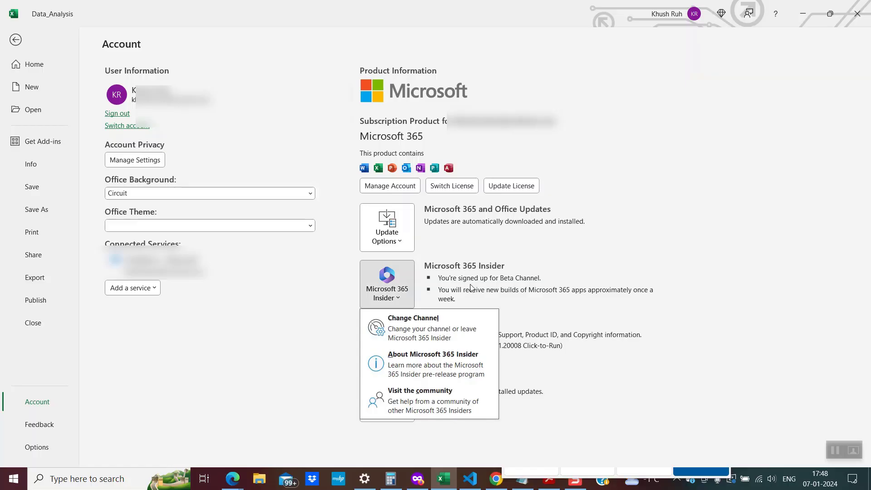
{"action": "key", "text": "Escape"}
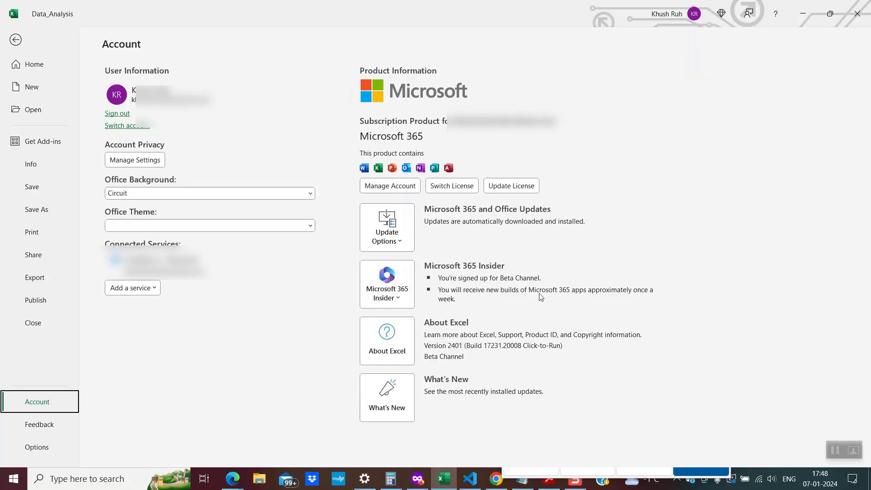